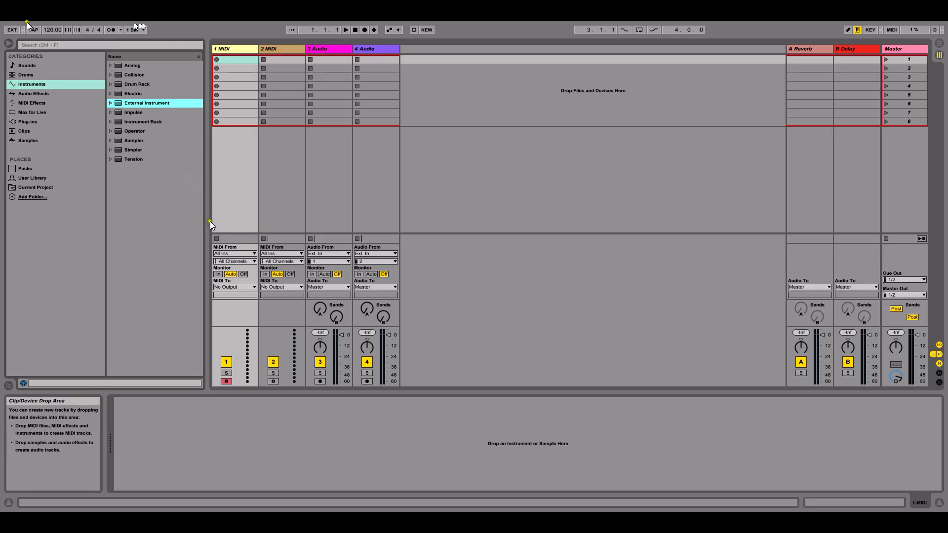
# Step: Load the External Instrument device from the browser's Instruments onto the first MIDI track
pyautogui.click(37, 84)
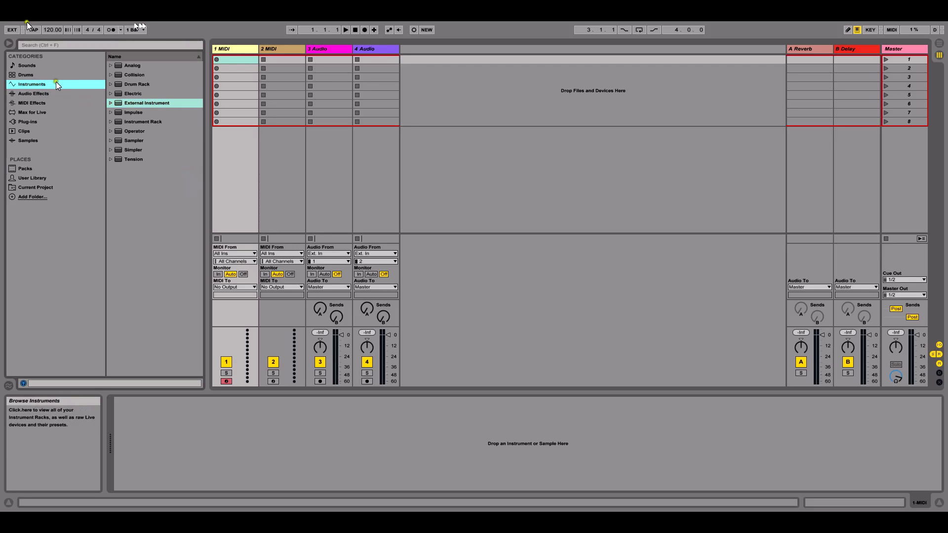
pyautogui.click(128, 102)
pyautogui.click(119, 105)
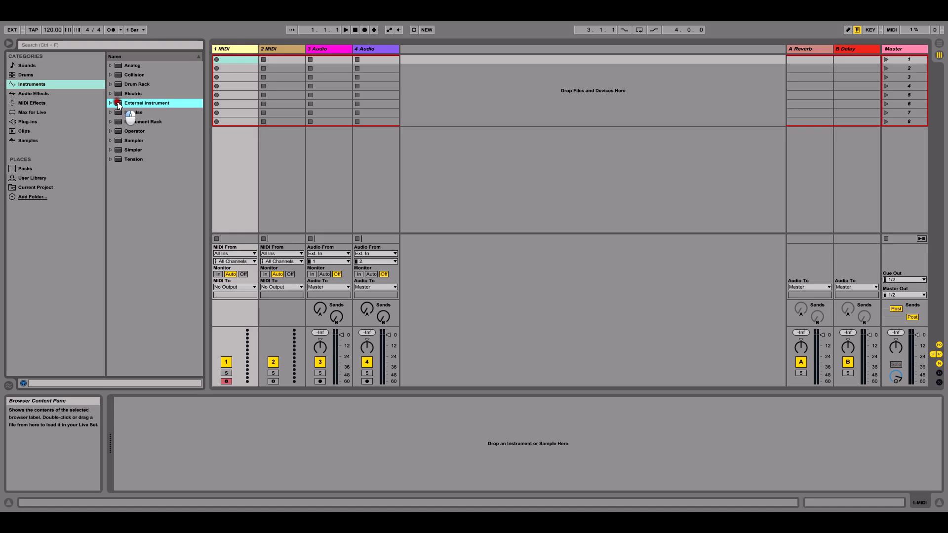
pyautogui.moveTo(119, 105); pyautogui.dragTo(240, 52)
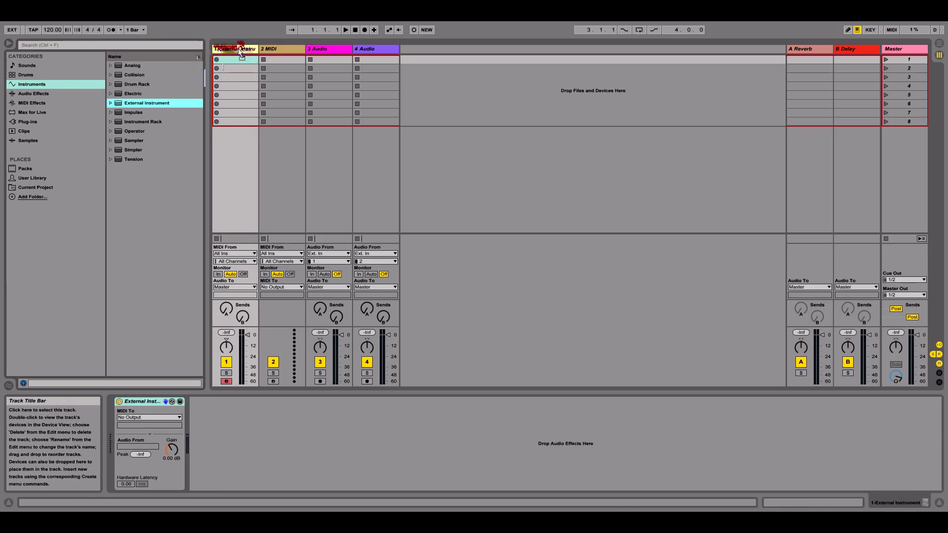
# Step: Route the External Instrument's MIDI to Moog Sub 37 Out on Ch. 6, with audio from input 3
pyautogui.click(179, 417)
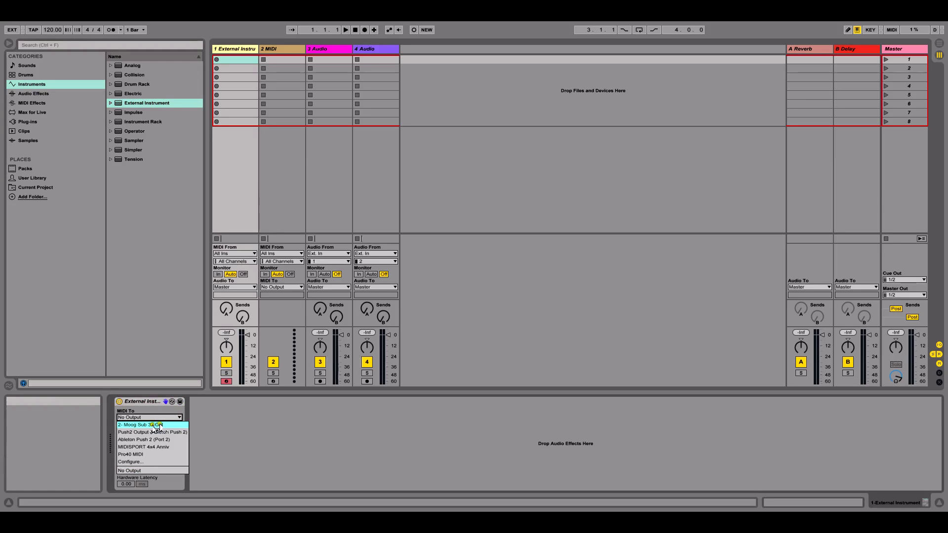
pyautogui.click(157, 424)
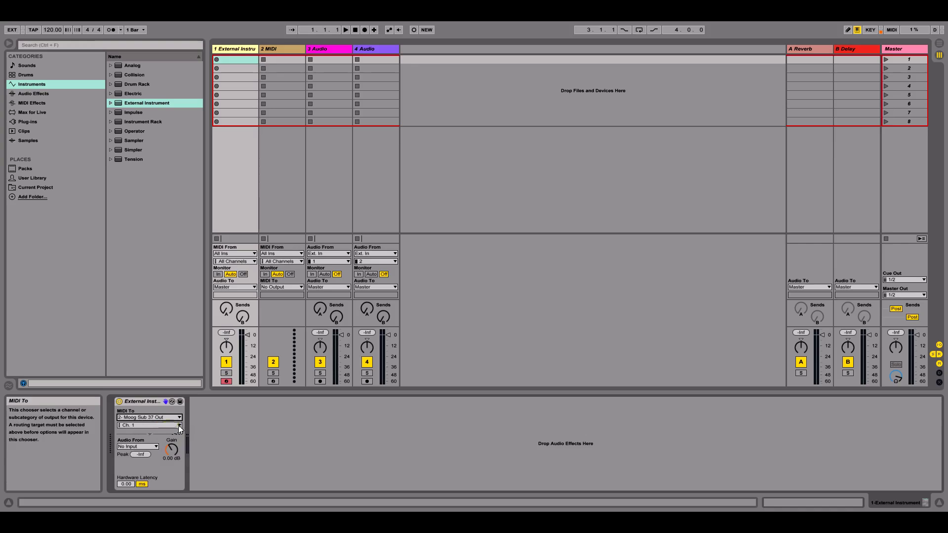
pyautogui.click(179, 426)
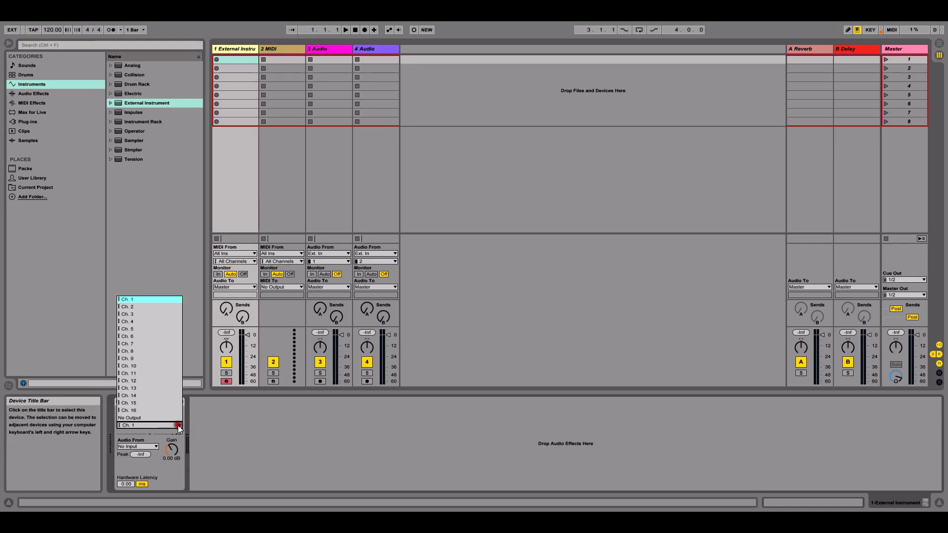
pyautogui.click(152, 335)
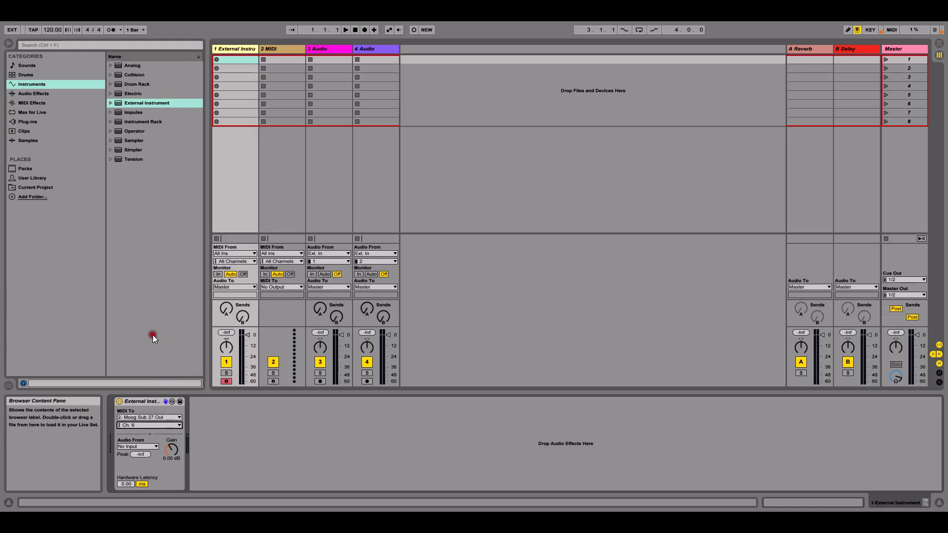
pyautogui.click(156, 447)
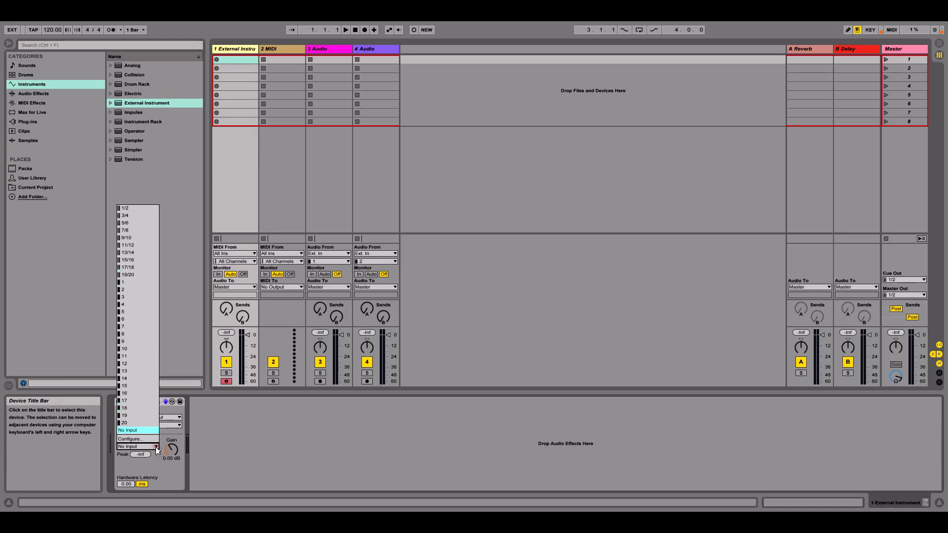
pyautogui.click(136, 298)
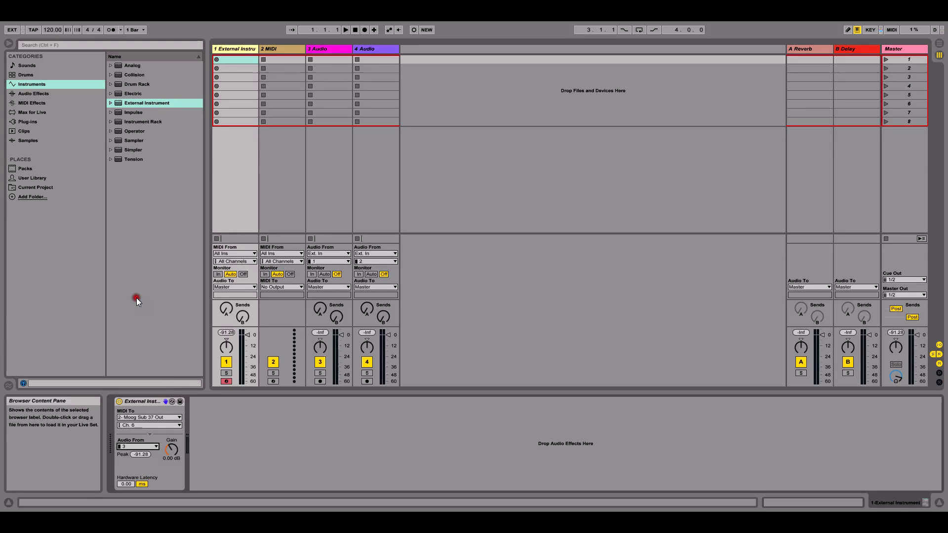
# Step: Create a MIDI clip in track 1's first slot with a one-bar C3 note and a two-bar loop
pyautogui.doubleClick(234, 60)
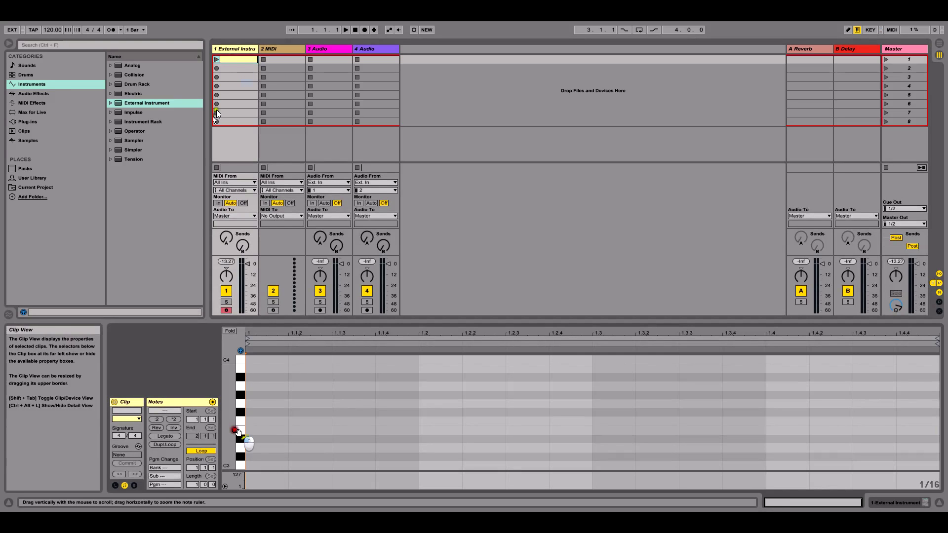
pyautogui.moveTo(239, 404); pyautogui.dragTo(239, 436)
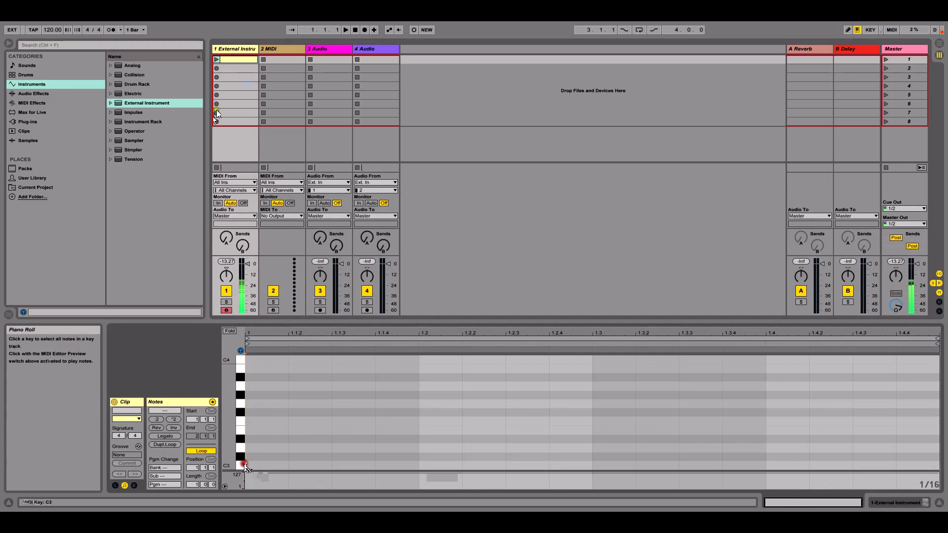
pyautogui.doubleClick(251, 466)
pyautogui.moveTo(287, 465); pyautogui.dragTo(896, 466)
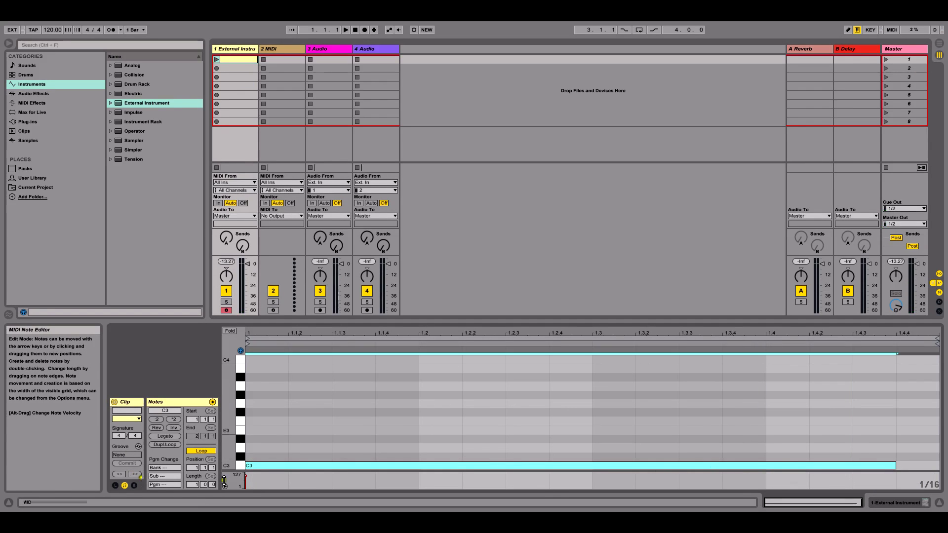
pyautogui.moveTo(197, 487); pyautogui.dragTo(196, 478)
pyautogui.moveTo(460, 463); pyautogui.dragTo(477, 463)
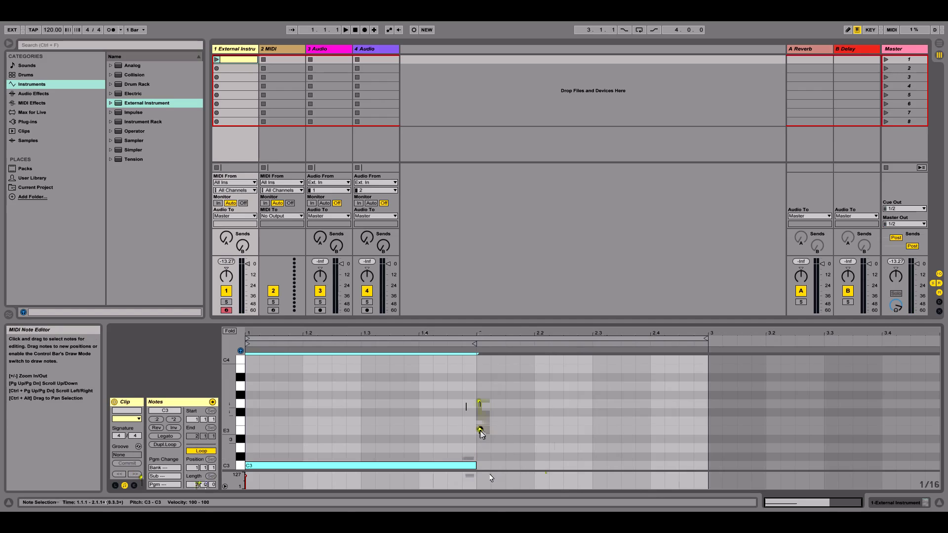
# Step: Add an E3 note filling bar 2, then play the clip and stop playback
pyautogui.doubleClick(482, 430)
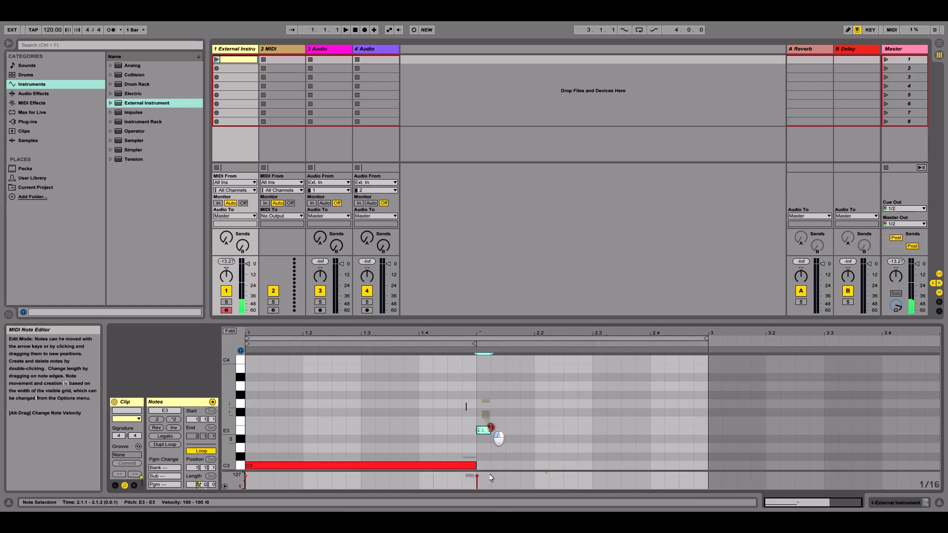
pyautogui.moveTo(491, 430); pyautogui.dragTo(713, 428)
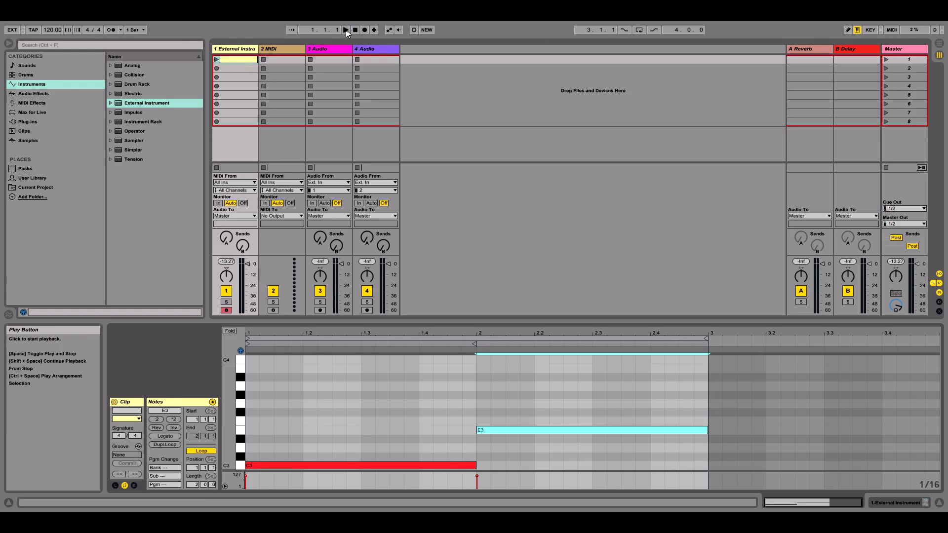
pyautogui.click(217, 60)
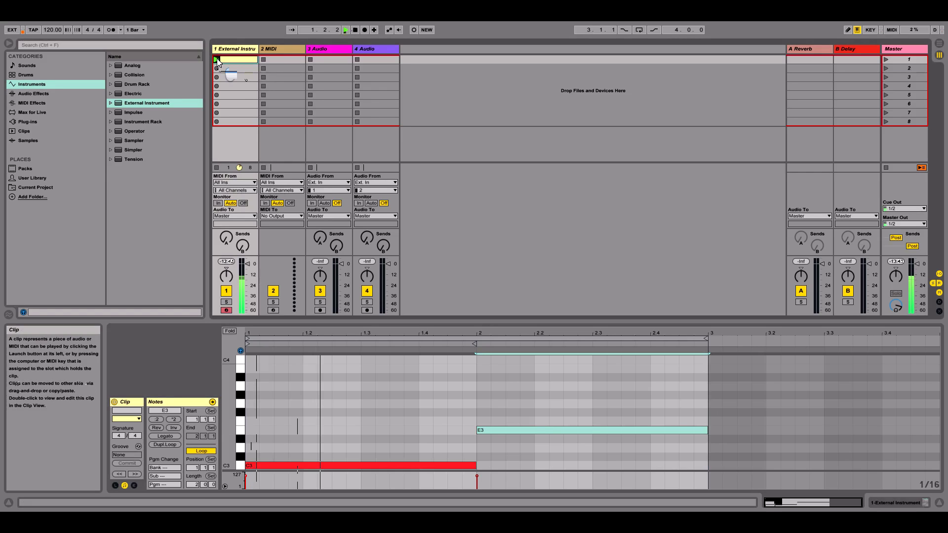
pyautogui.click(355, 30)
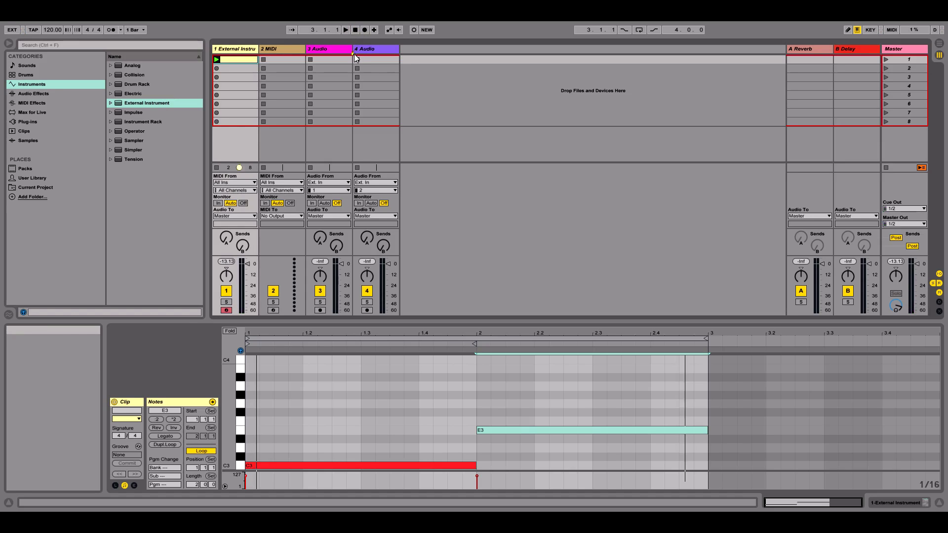
# Step: Save track 1's External Instrument settings as the preset 'Moog Sub37'
pyautogui.click(242, 49)
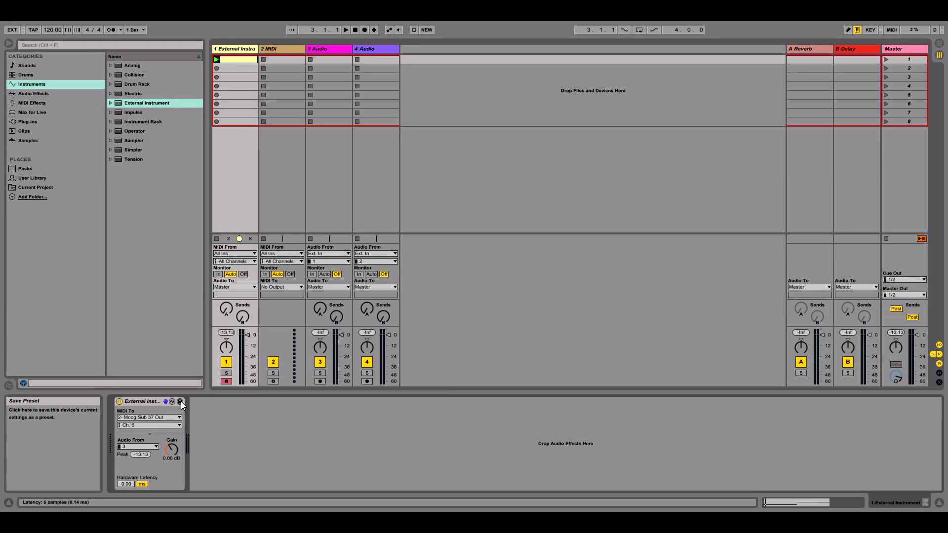
pyautogui.click(181, 402)
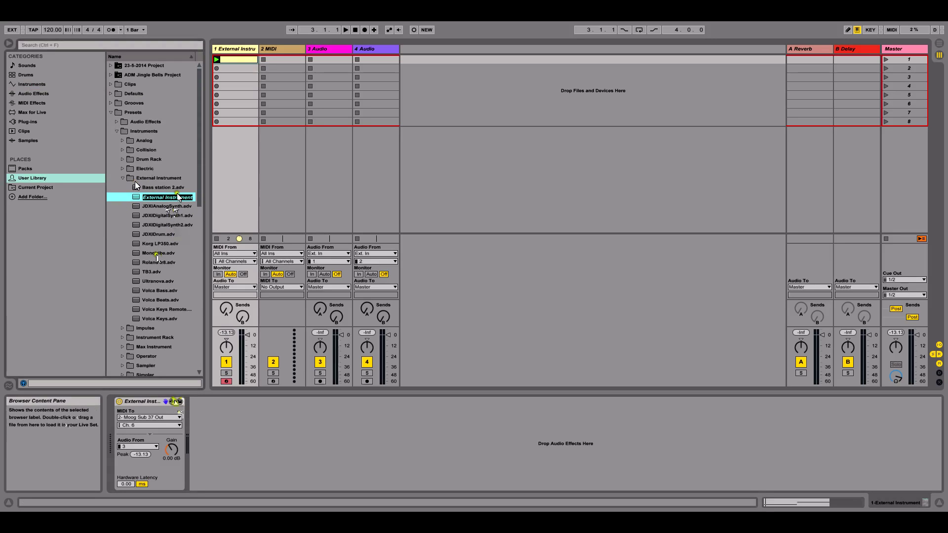
pyautogui.write('Moog Sub37')
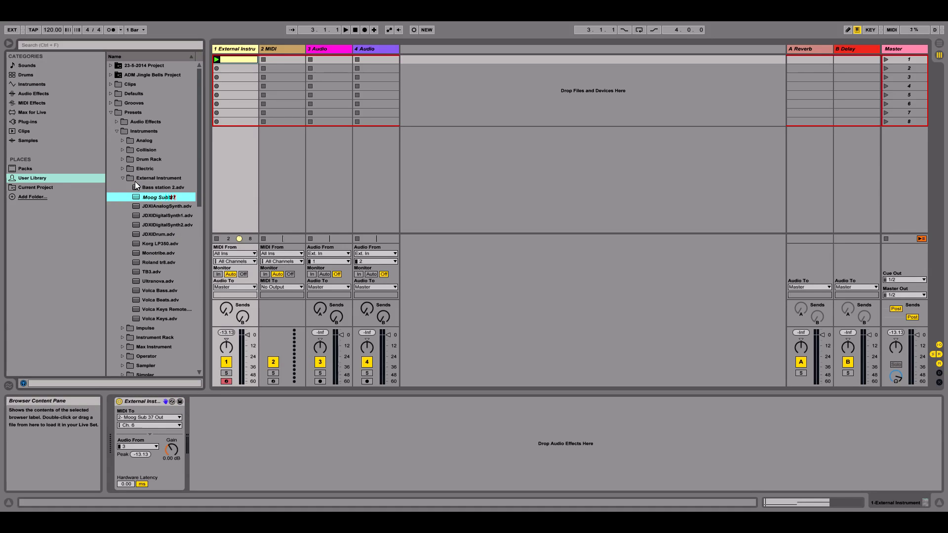
pyautogui.press('Return')
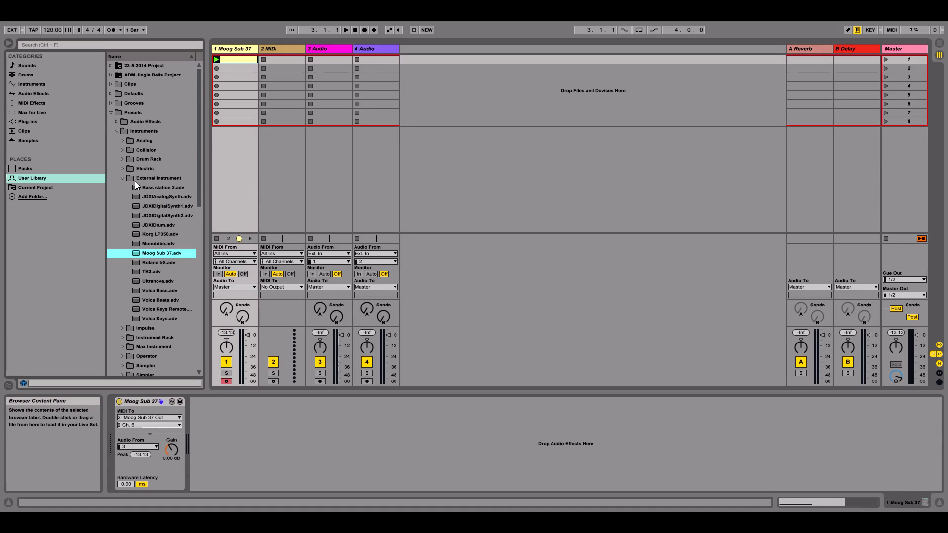
# Step: Drop the Moog Sub 37 preset onto track 2, delete that track, and select the Moog Sub 37 track
pyautogui.click(137, 252)
pyautogui.moveTo(137, 252); pyautogui.dragTo(279, 51)
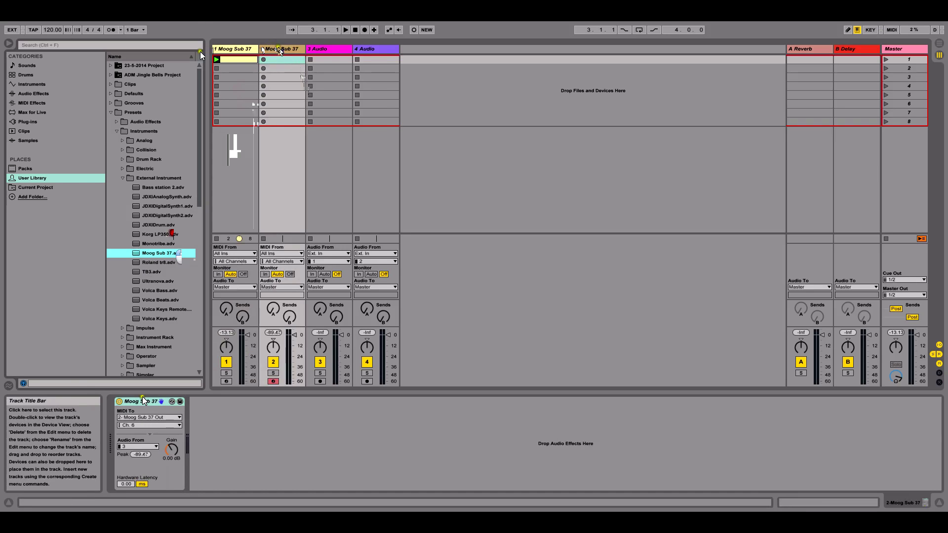
pyautogui.rightClick(279, 49)
pyautogui.click(293, 74)
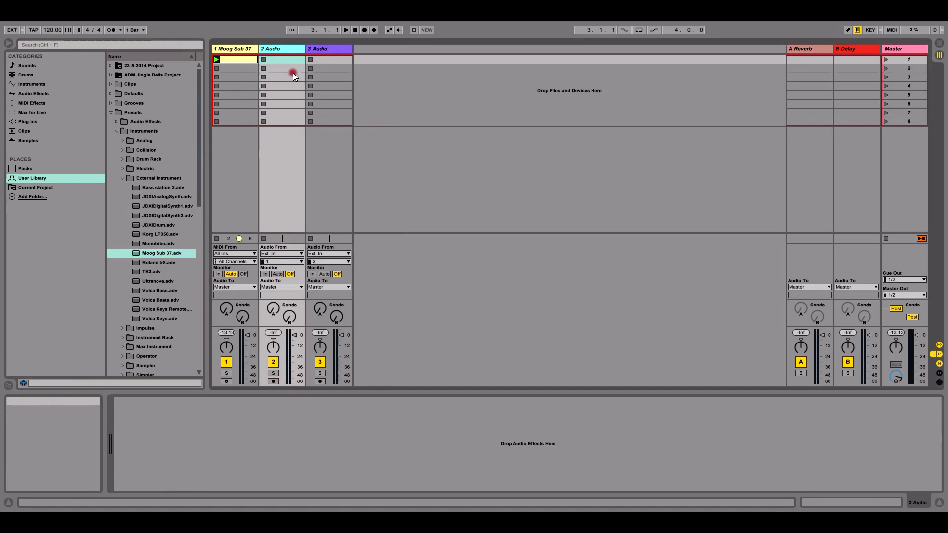
pyautogui.click(229, 50)
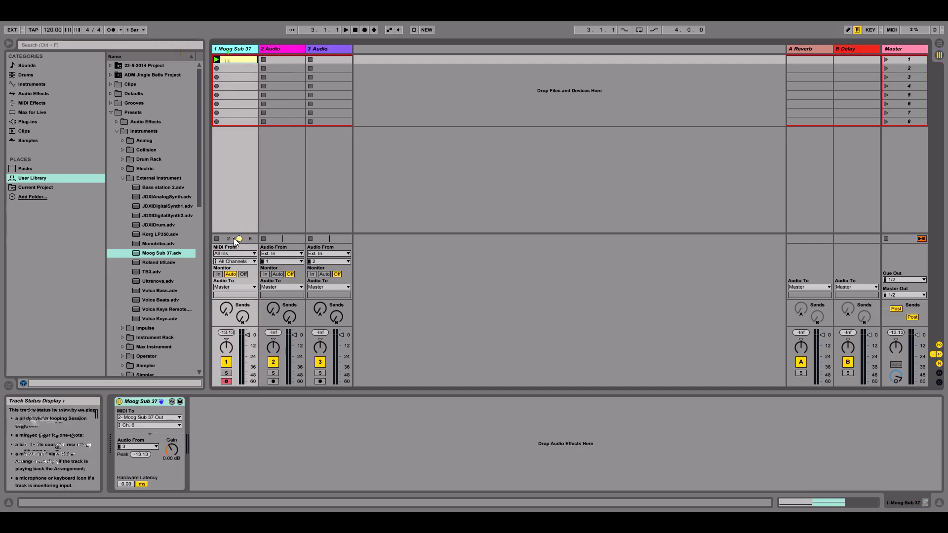
# Step: List the browser's Plug-ins and select Sub 37 Editor
pyautogui.click(28, 122)
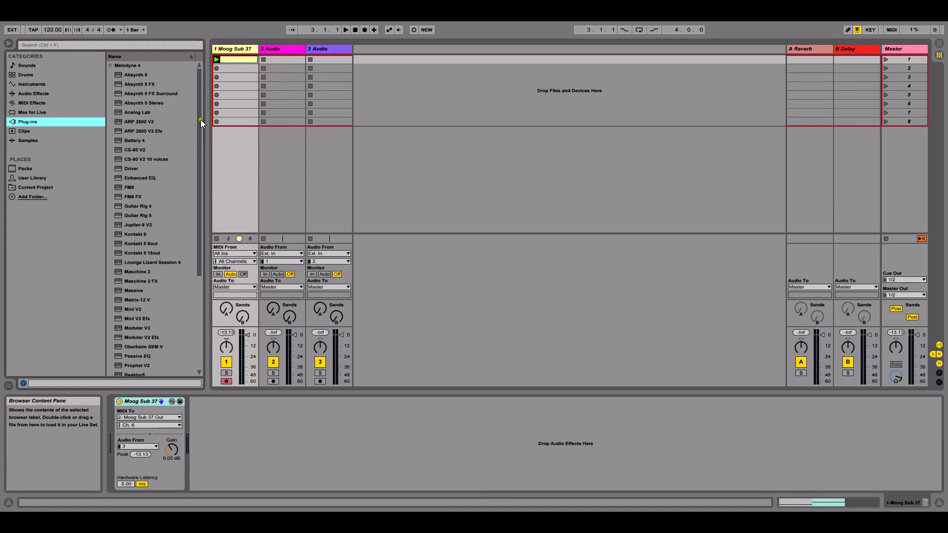
pyautogui.moveTo(199, 119); pyautogui.dragTo(202, 248)
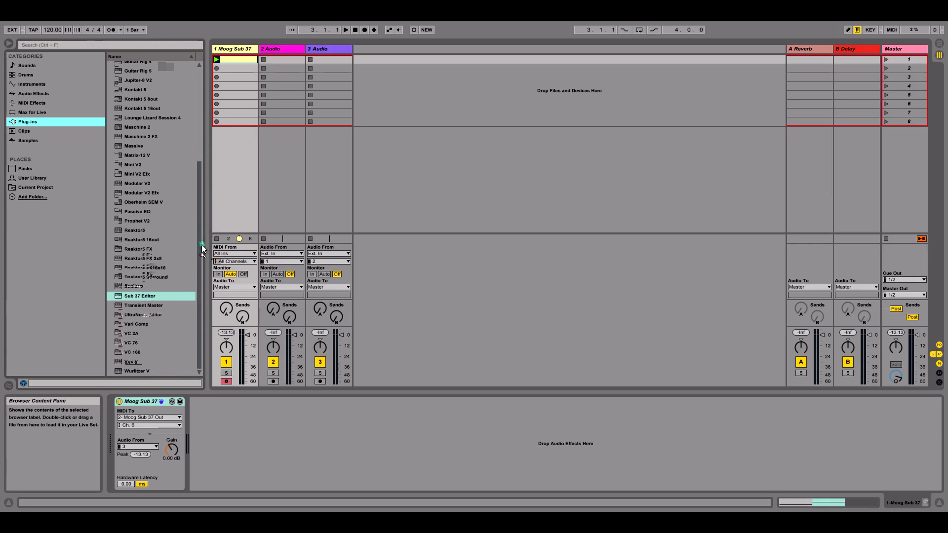
pyautogui.click(147, 297)
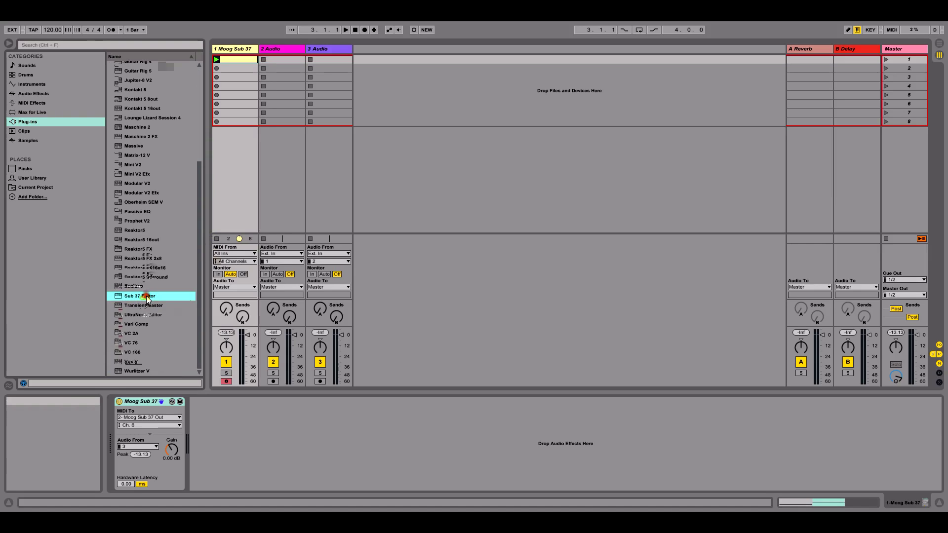
# Step: Add the Sub 37 Editor plug-in to the Moog Sub 37 track and move its window right
pyautogui.click(119, 298)
pyautogui.moveTo(119, 299)
pyautogui.mouseDown()
pyautogui.moveTo(230, 318)
pyautogui.moveTo(244, 429)
pyautogui.mouseUp()
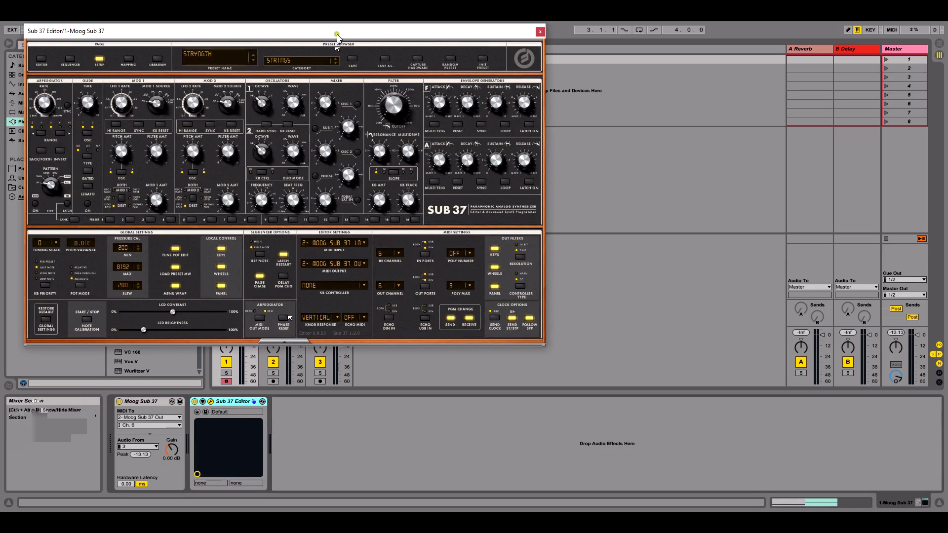
pyautogui.moveTo(360, 31); pyautogui.dragTo(666, 70)
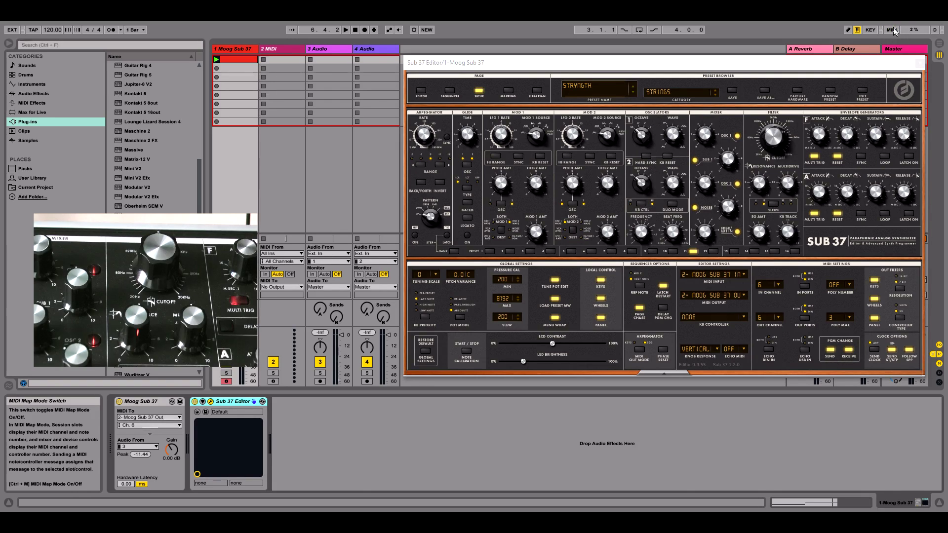
# Step: In MIDI Map mode, map the Sub 37 Editor's Filter Cutoff to MIDI CC 19
pyautogui.click(893, 30)
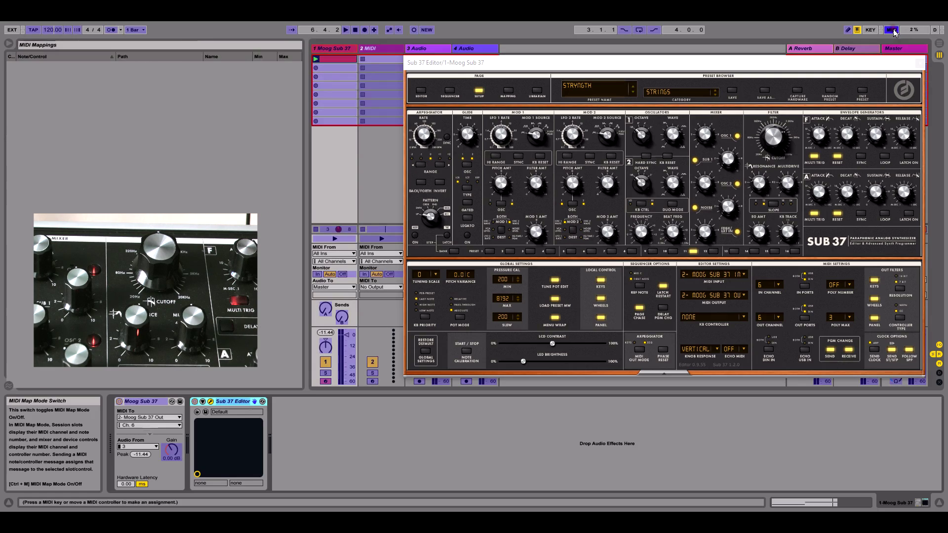
pyautogui.click(774, 136)
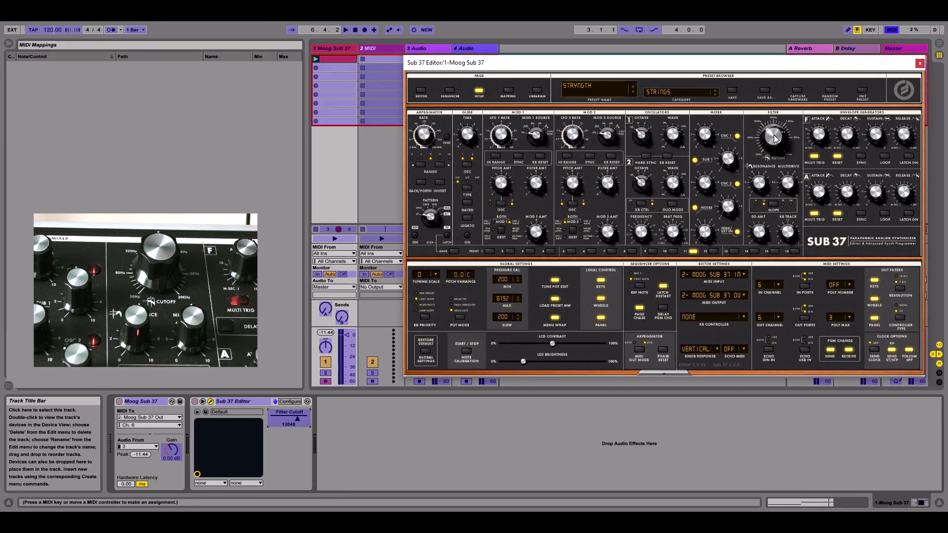
pyautogui.click(774, 137)
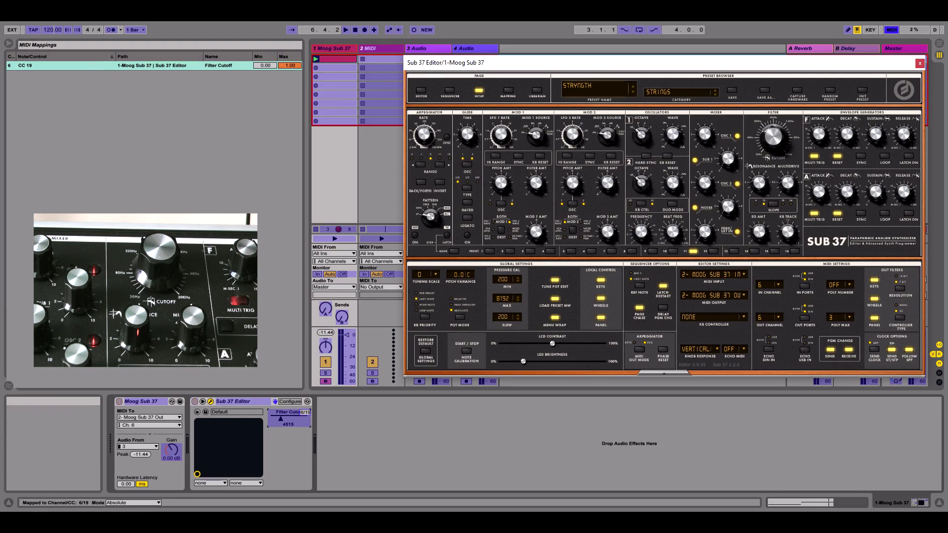
# Step: Exit MIDI Map mode and turn the Sub 37 Editor's cutoff knob to test the mapping
pyautogui.click(892, 30)
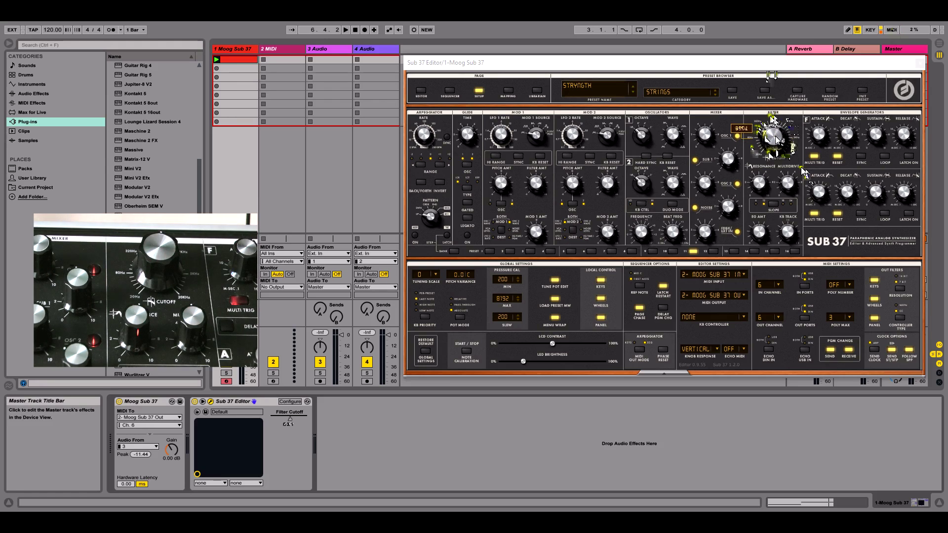
pyautogui.scroll(5, 776, 139)
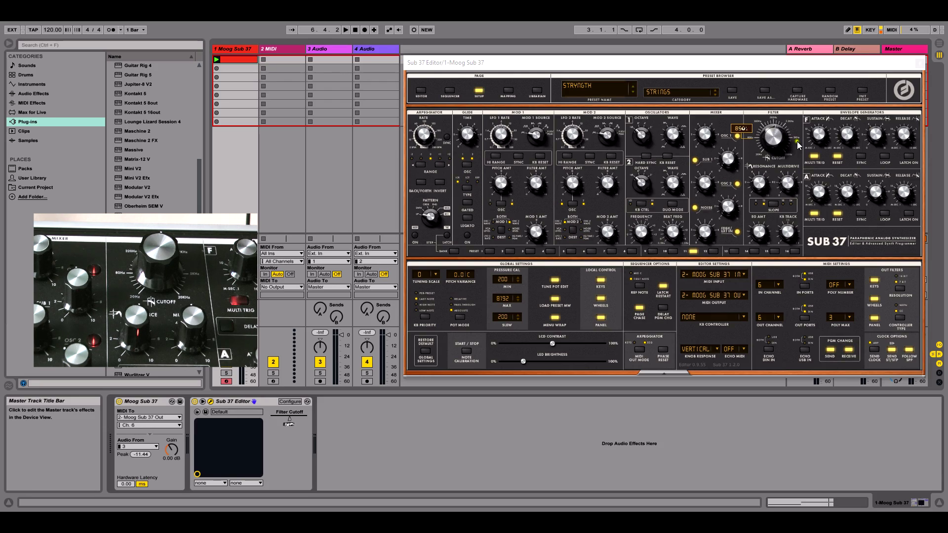
pyautogui.moveTo(774, 134); pyautogui.dragTo(787, 110)
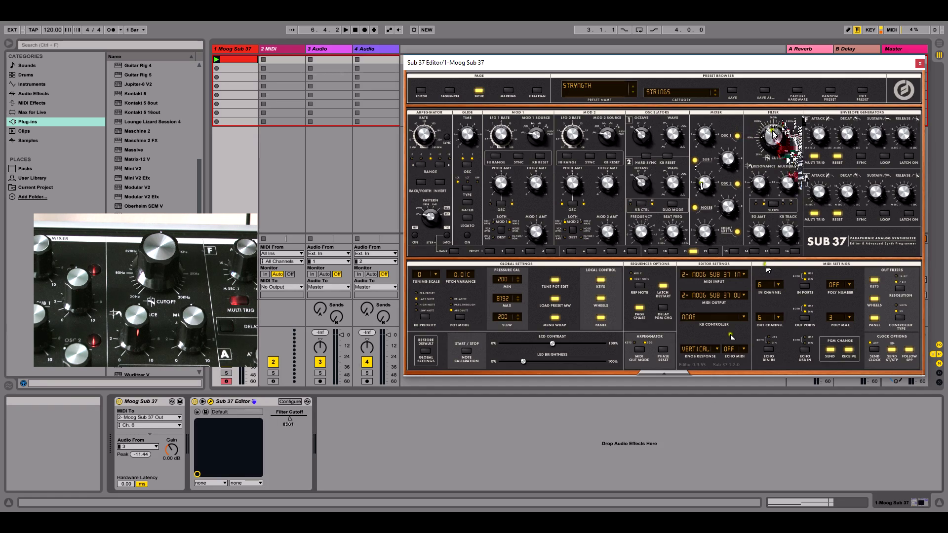
pyautogui.moveTo(775, 144)
pyautogui.moveTo(773, 156); pyautogui.dragTo(760, 219)
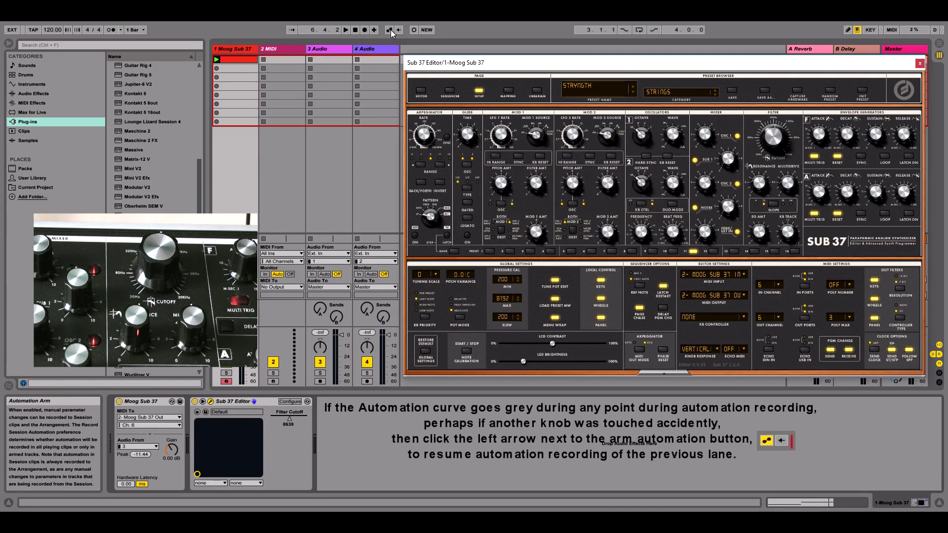
# Step: Switch on Automation Arm in the transport bar
pyautogui.click(390, 29)
pyautogui.click(390, 29)
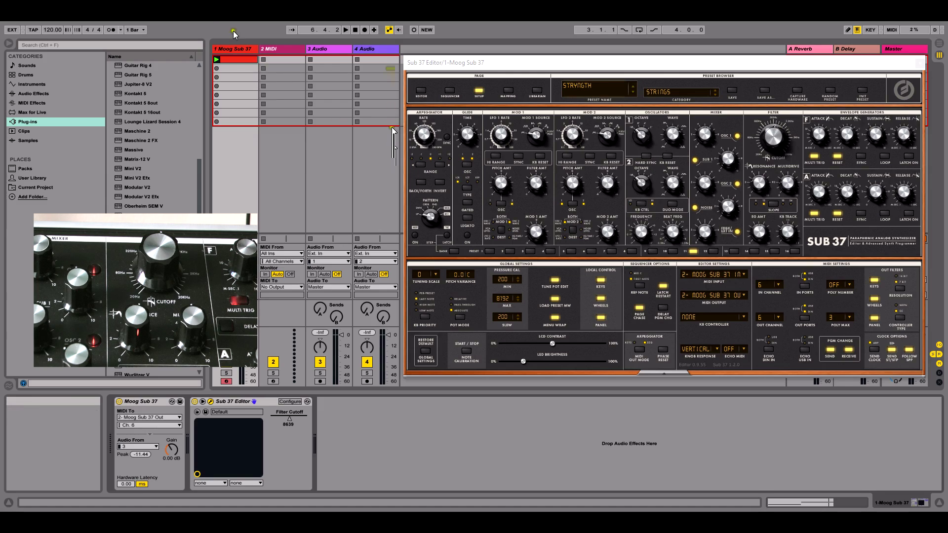
# Step: Open the Moog Sub 37 clip and show its envelopes for the Sub 37 Editor Filter Cutoff
pyautogui.doubleClick(234, 60)
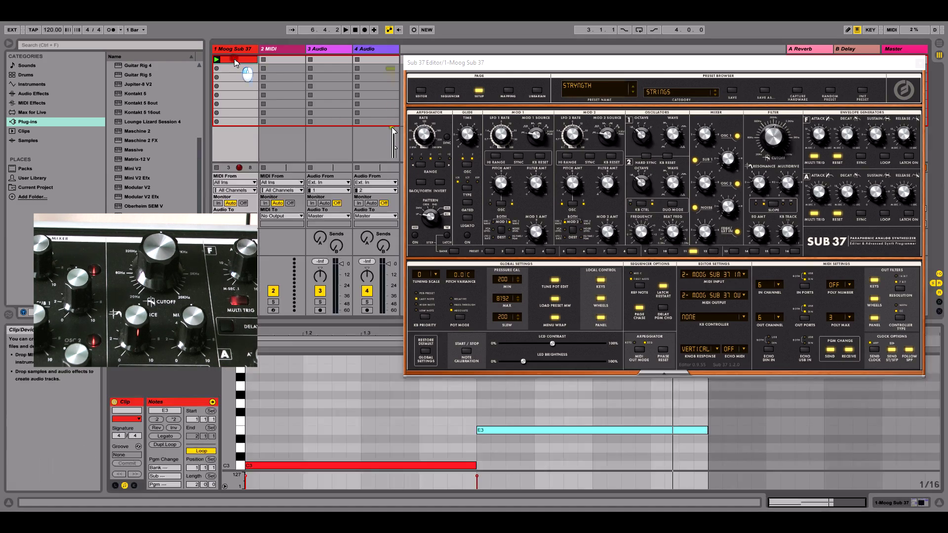
pyautogui.click(134, 486)
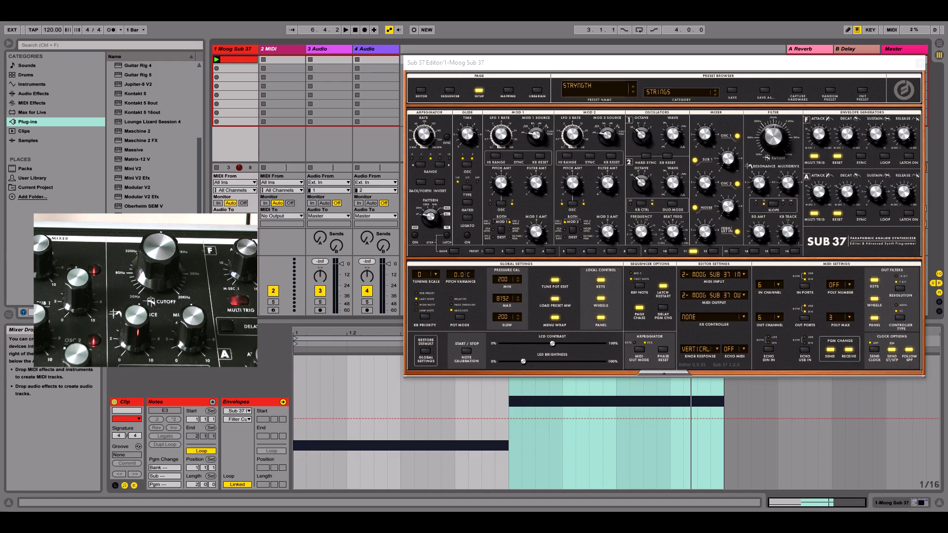
# Step: Record a Filter Cutoff sweep as automation into the clip, then stop playback
pyautogui.press('F9')
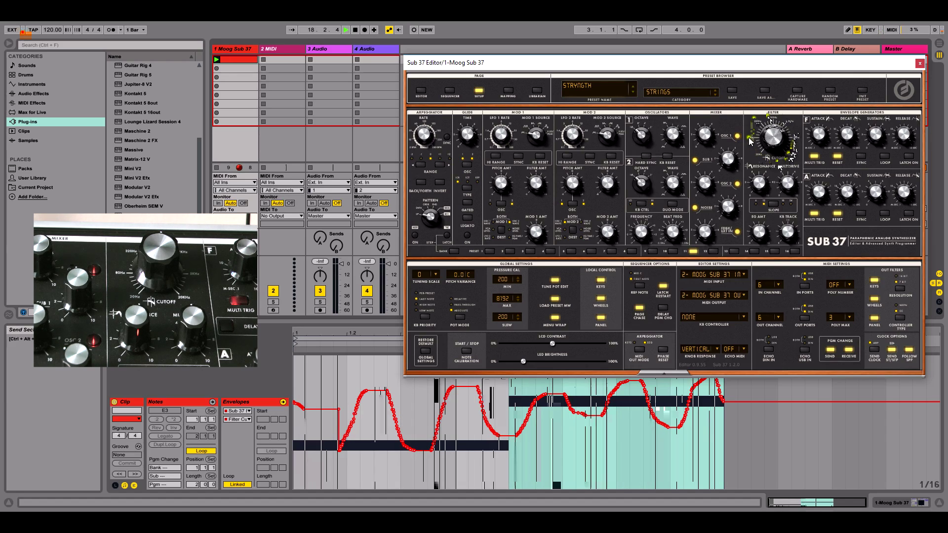
pyautogui.moveTo(771, 133)
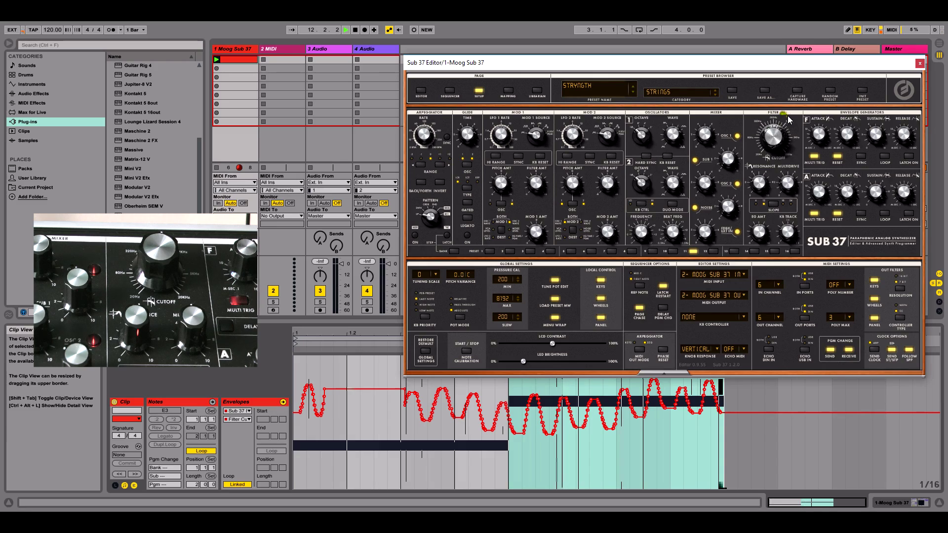
pyautogui.press('space')
# Step: Map CC 21 to the Sub 37 Editor's Filter Resonance, alongside CC 19 for cutoff
pyautogui.click(890, 29)
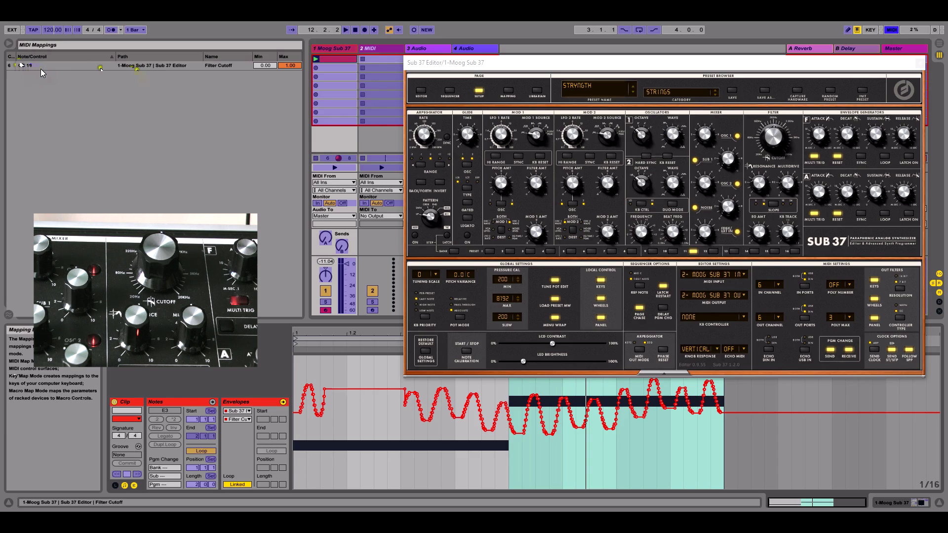
pyautogui.click(763, 187)
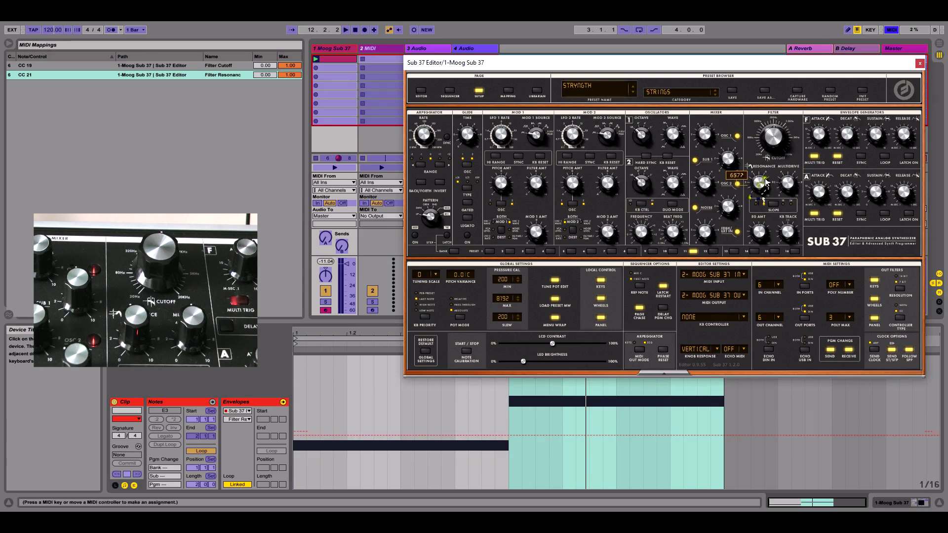
pyautogui.click(25, 76)
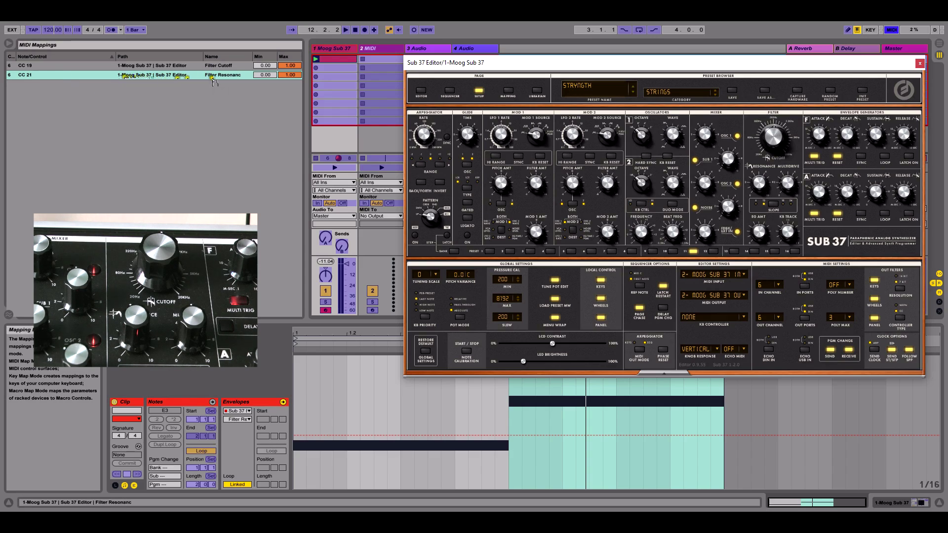
# Step: Leave MIDI Map mode and record a down-and-up Filter Resonance sweep into the clip
pyautogui.click(893, 30)
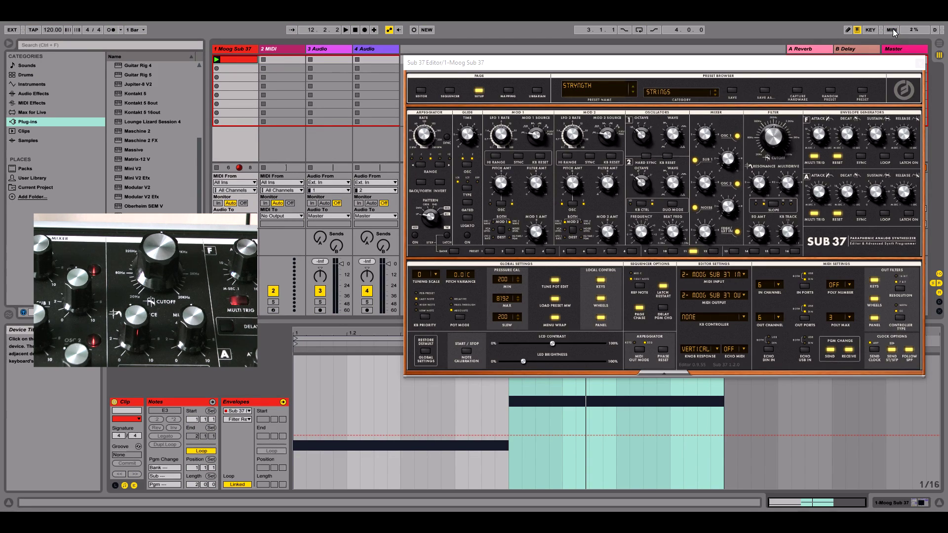
pyautogui.hotkey('shift', 'F9')
pyautogui.moveTo(755, 191)
pyautogui.mouseDown()
pyautogui.moveTo(763, 225)
pyautogui.moveTo(760, 138)
pyautogui.moveTo(750, 181)
pyautogui.mouseUp()
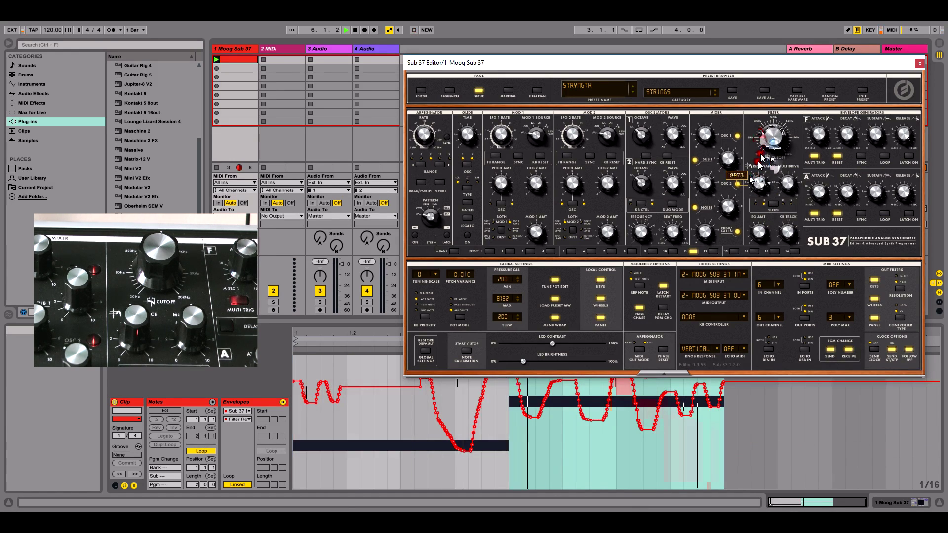